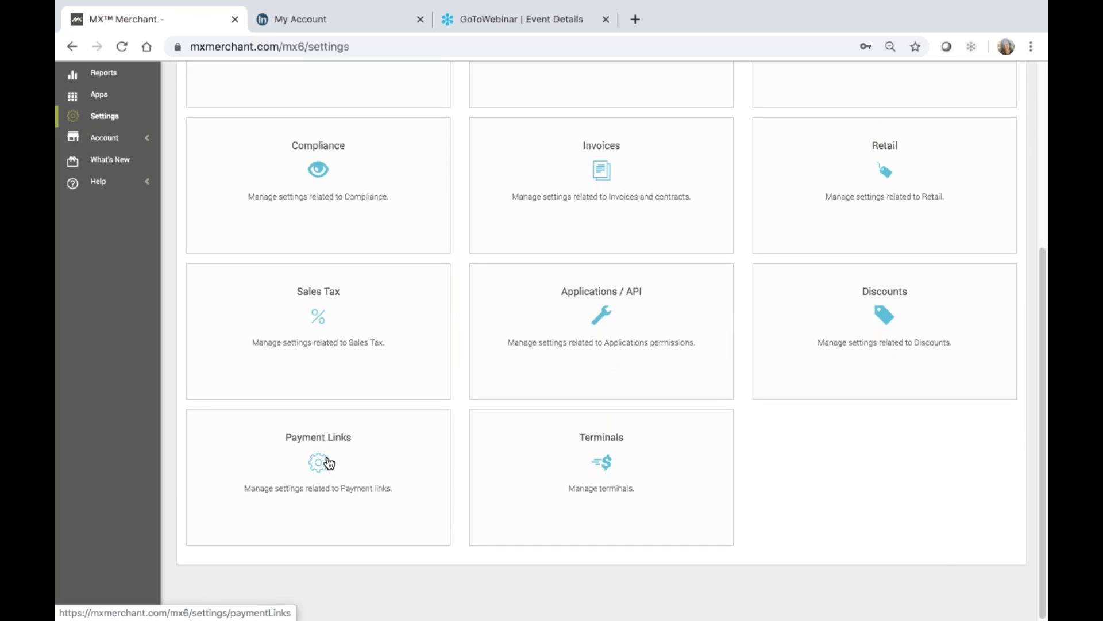
# Start a new payment link from the Payment Links settings and leave its status set to active.
pyautogui.click(370, 463)
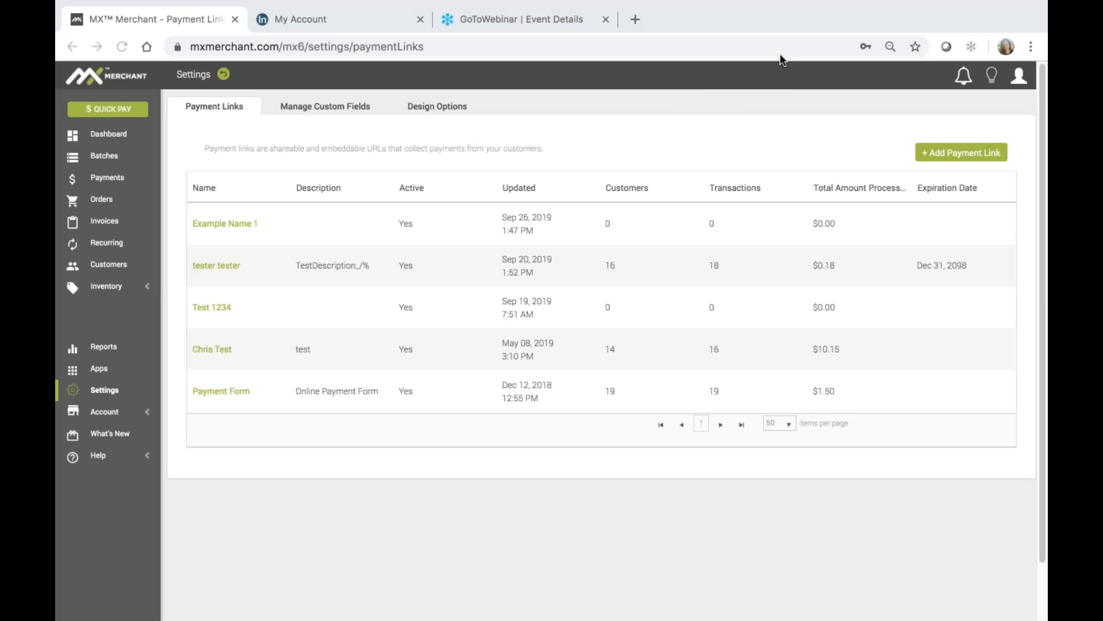
pyautogui.click(966, 154)
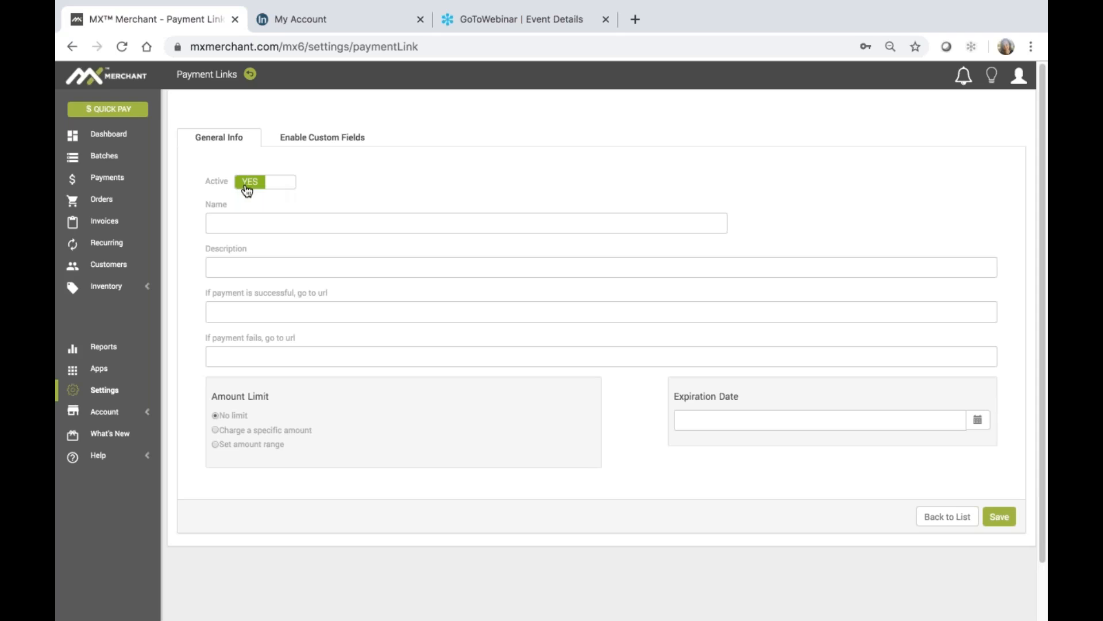
pyautogui.click(289, 191)
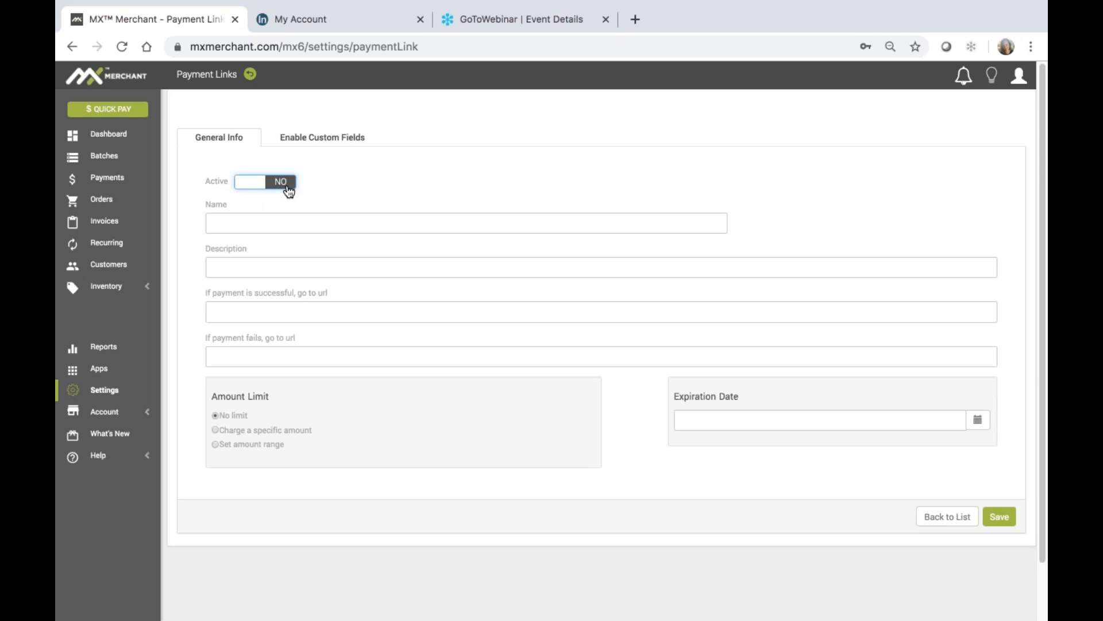
pyautogui.click(254, 190)
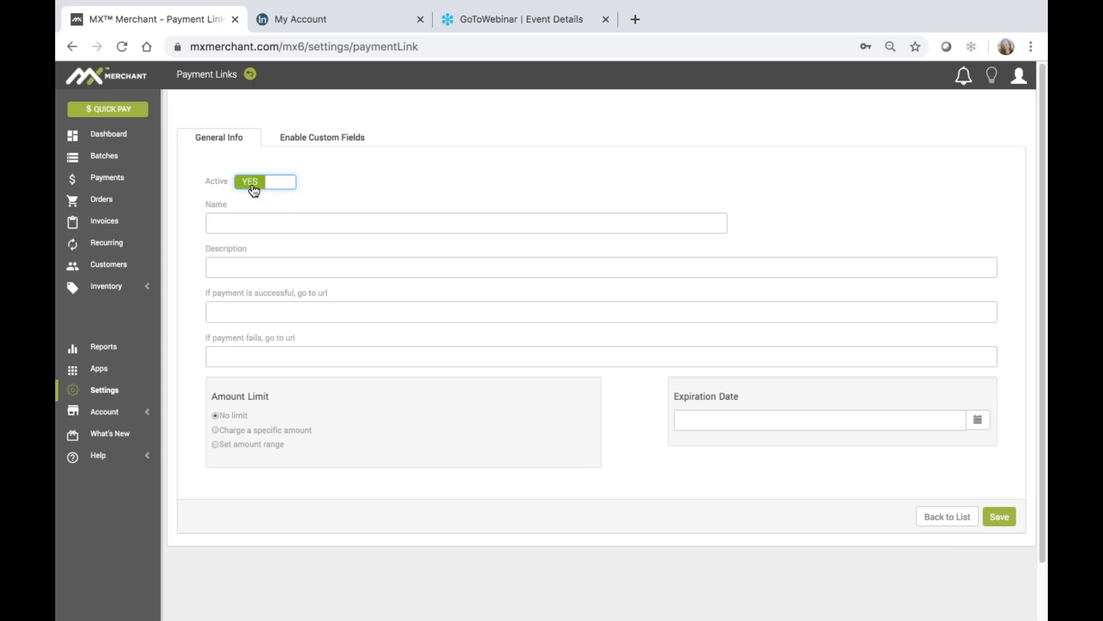
# Name the payment link "Monthly Pool Service Fee" and enter 54.99 as its description.
pyautogui.click(245, 224)
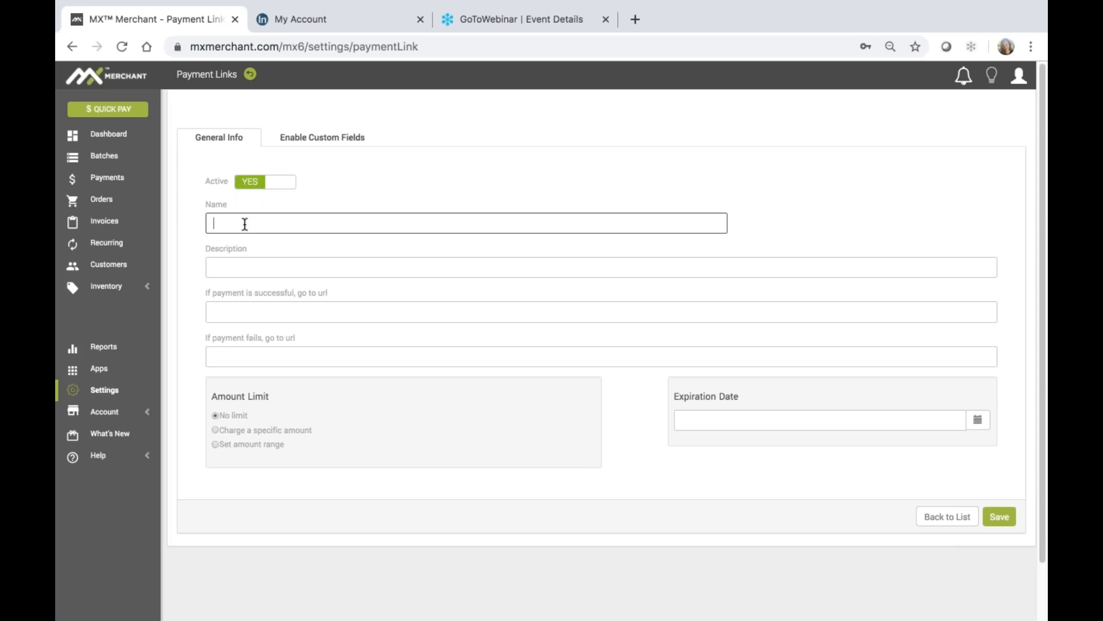
pyautogui.write('M')
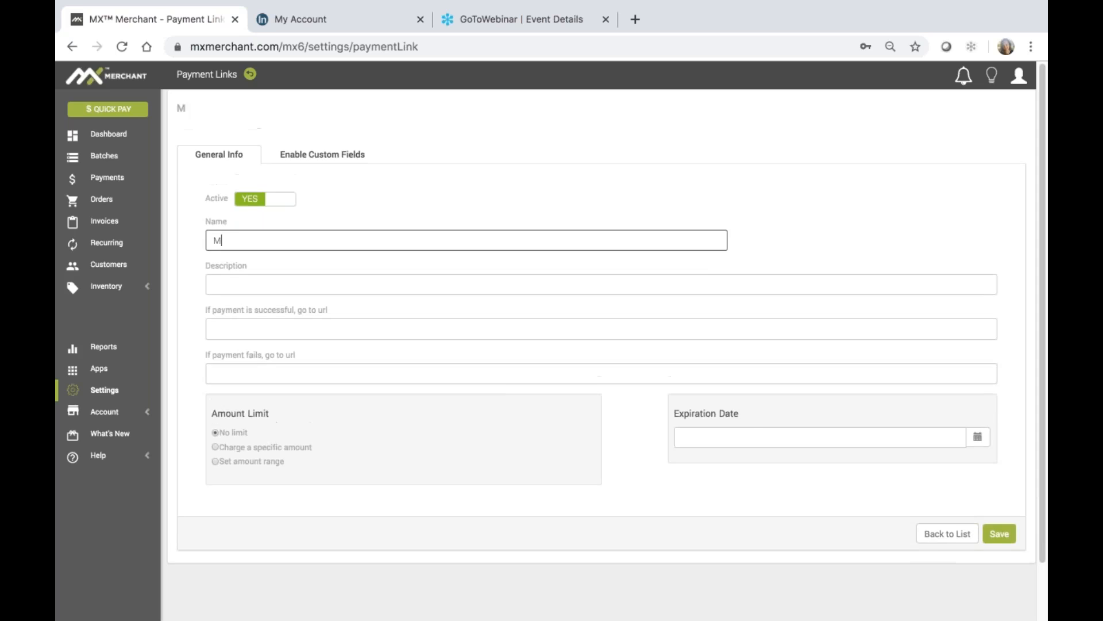
pyautogui.write('onthly Pool Service Fee')
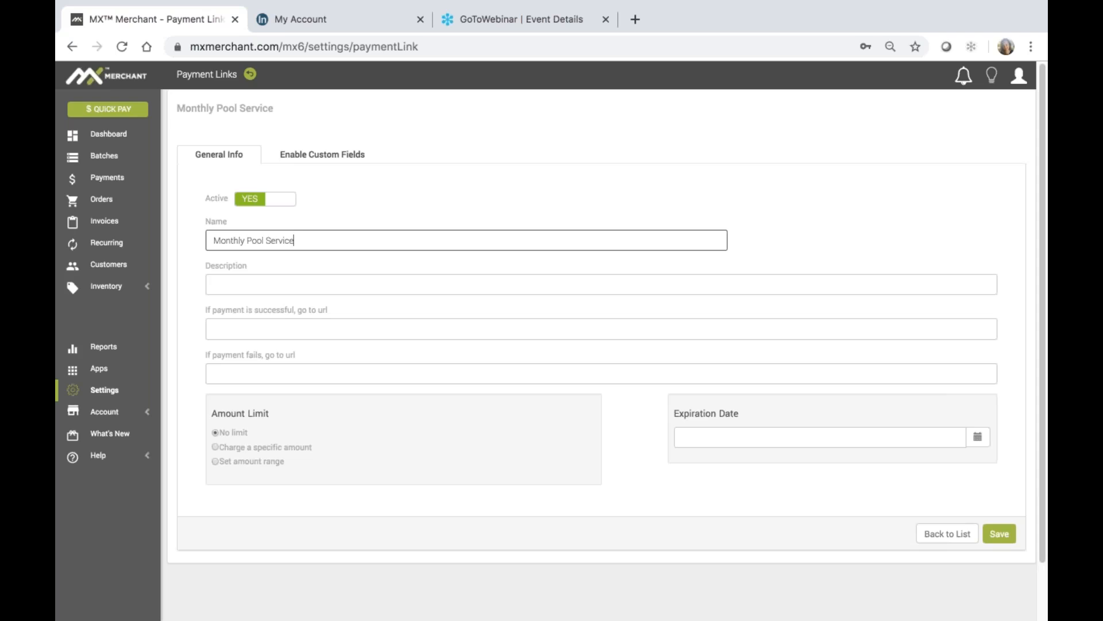
pyautogui.click(298, 284)
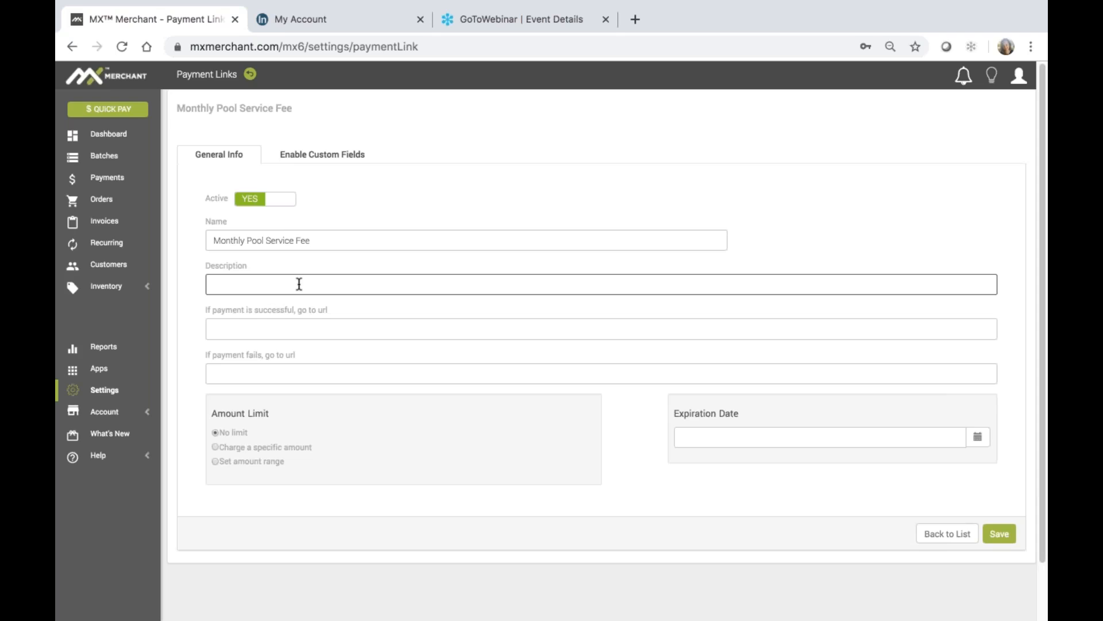
pyautogui.write('54.99')
# Leave both redirect URLs empty and limit the payment link to charging a specific amount of $54.99.
pyautogui.click(297, 326)
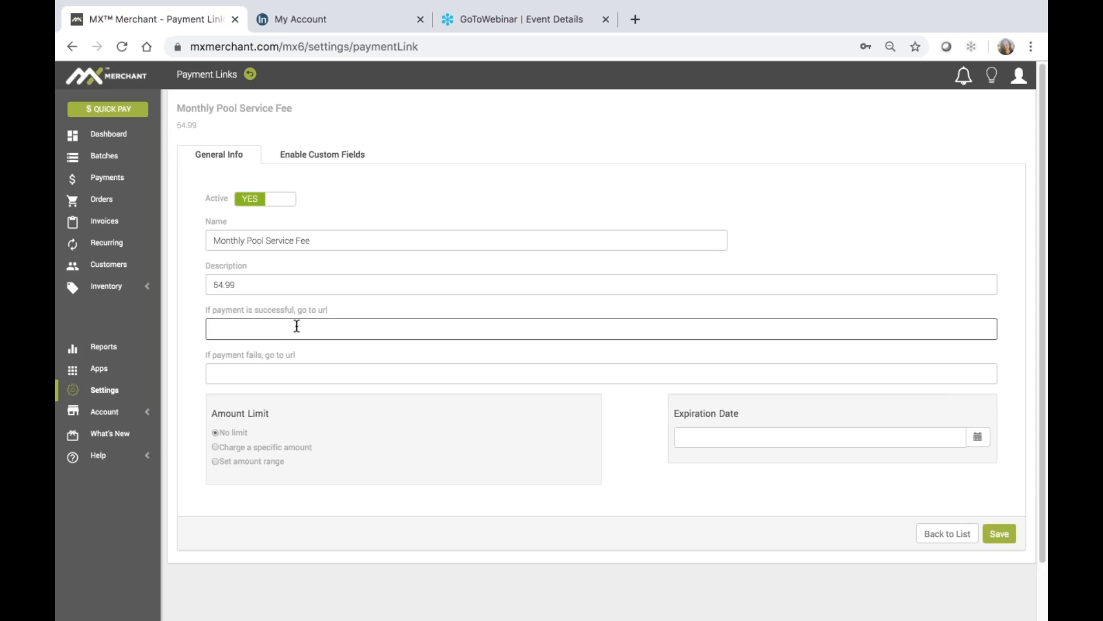
pyautogui.click(281, 374)
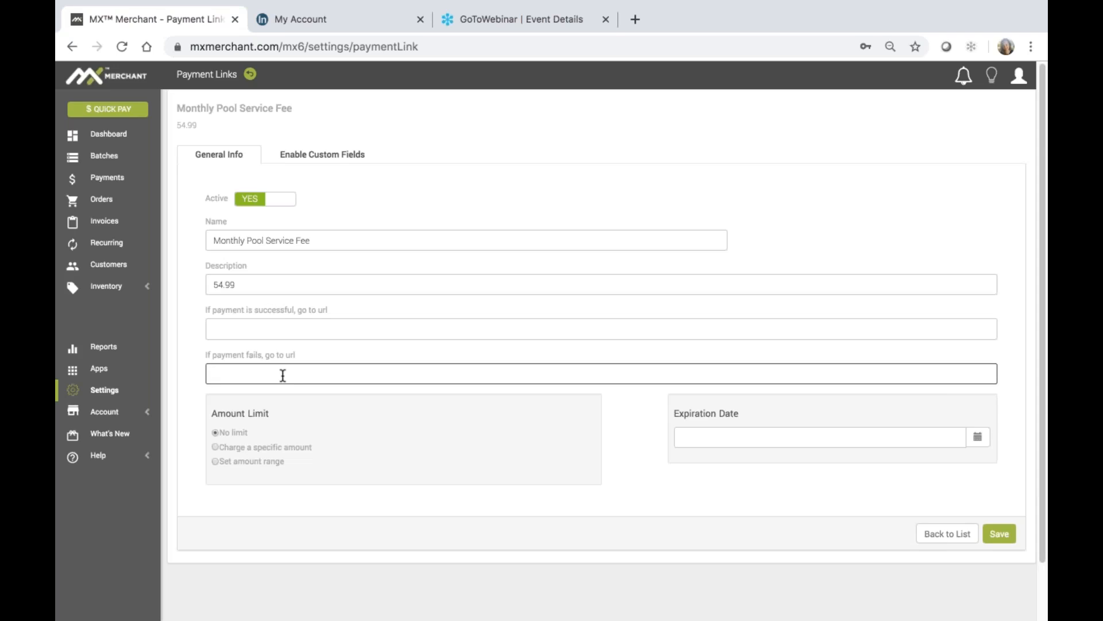
pyautogui.click(215, 448)
pyautogui.click(474, 449)
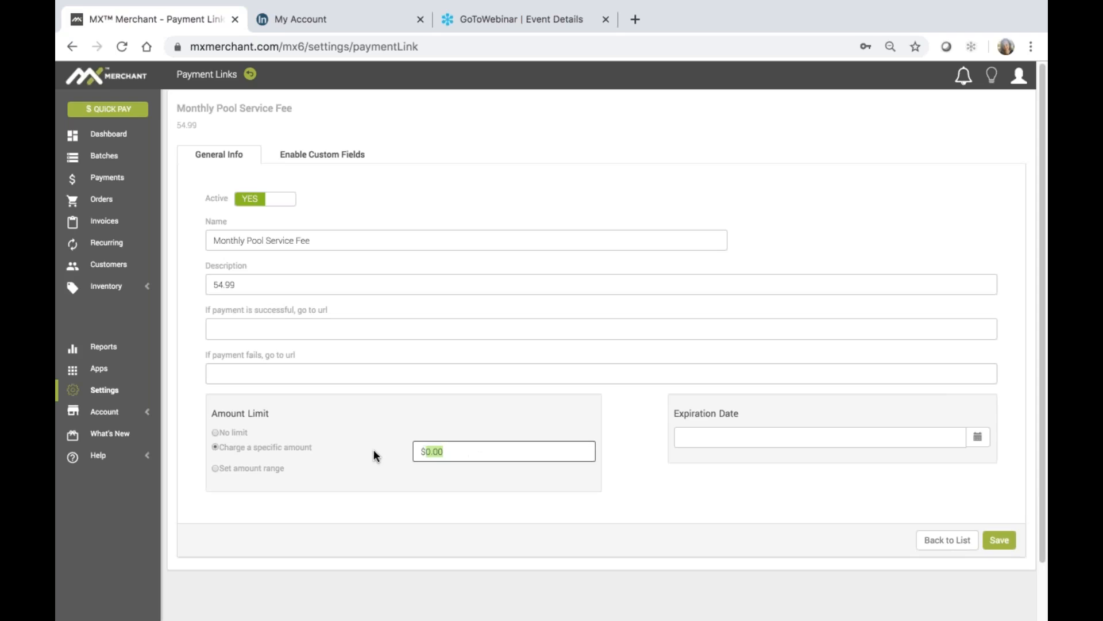
pyautogui.write('5.49')
pyautogui.write('99')
# Set the payment link's expiration date to 04/04/2020 using the calendar.
pyautogui.click(979, 438)
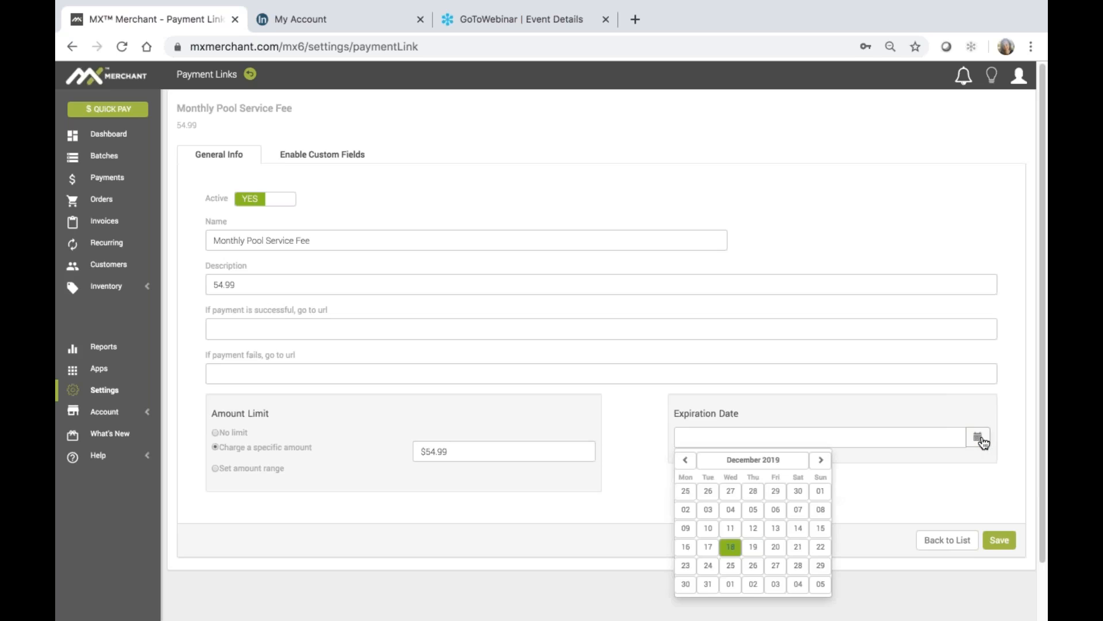
pyautogui.click(822, 460)
pyautogui.click(822, 461)
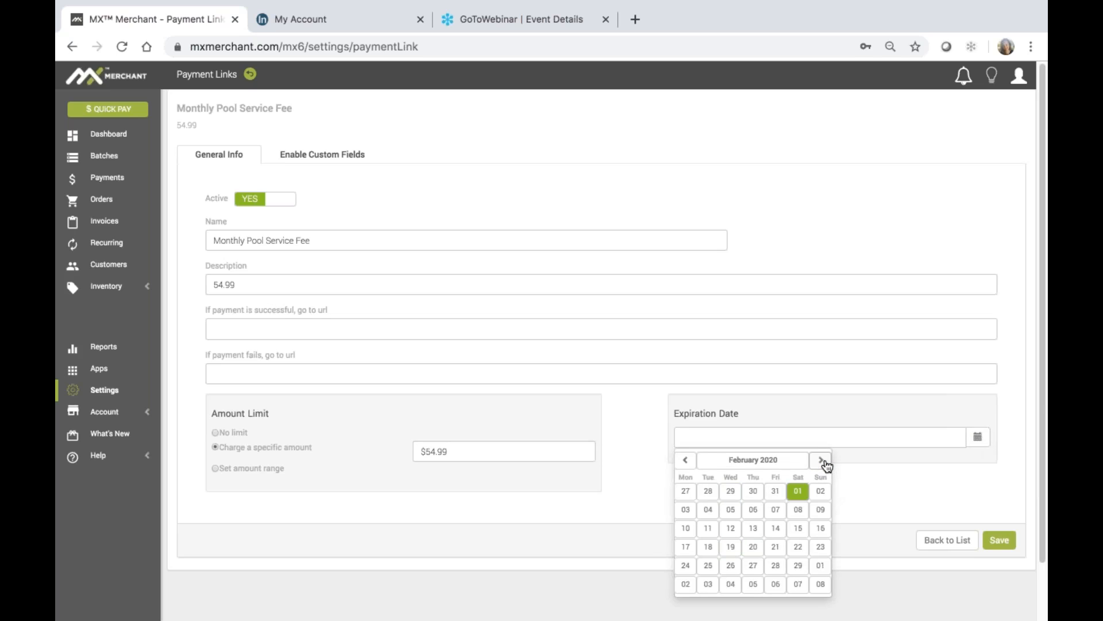
pyautogui.click(822, 460)
pyautogui.click(821, 461)
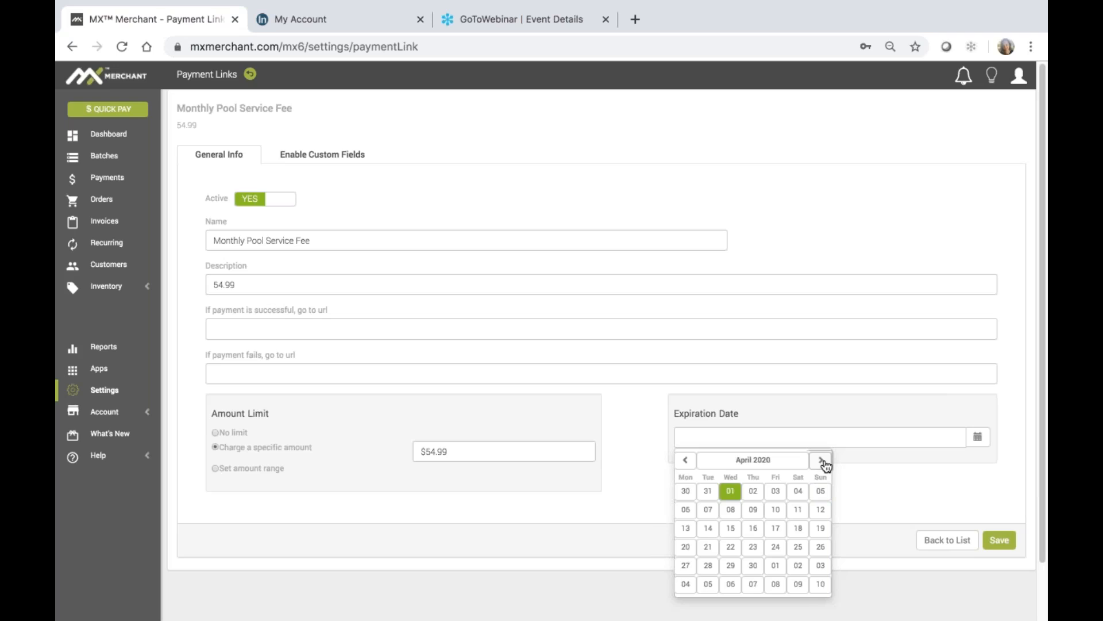
pyautogui.click(798, 491)
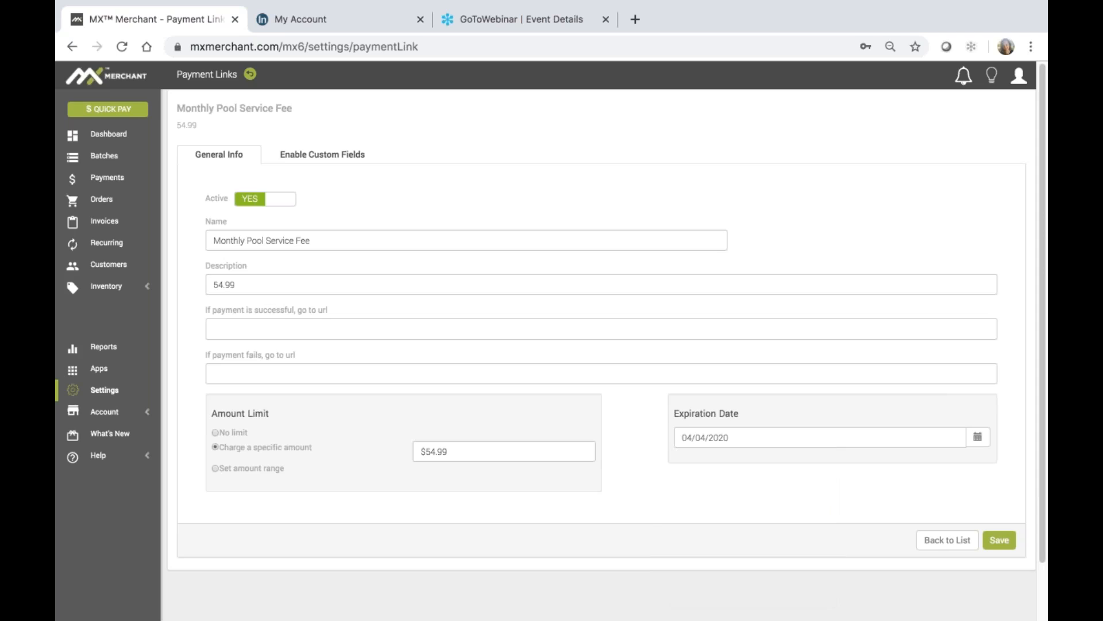
# Review the custom fields available for this payment link and save the link without enabling any.
pyautogui.click(336, 161)
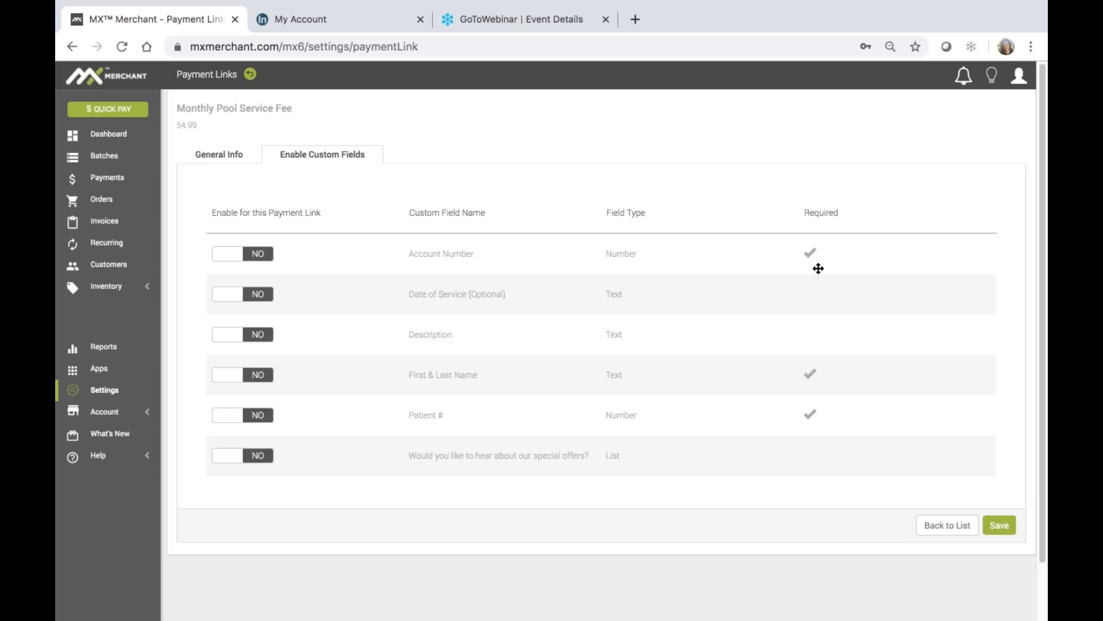
pyautogui.click(229, 157)
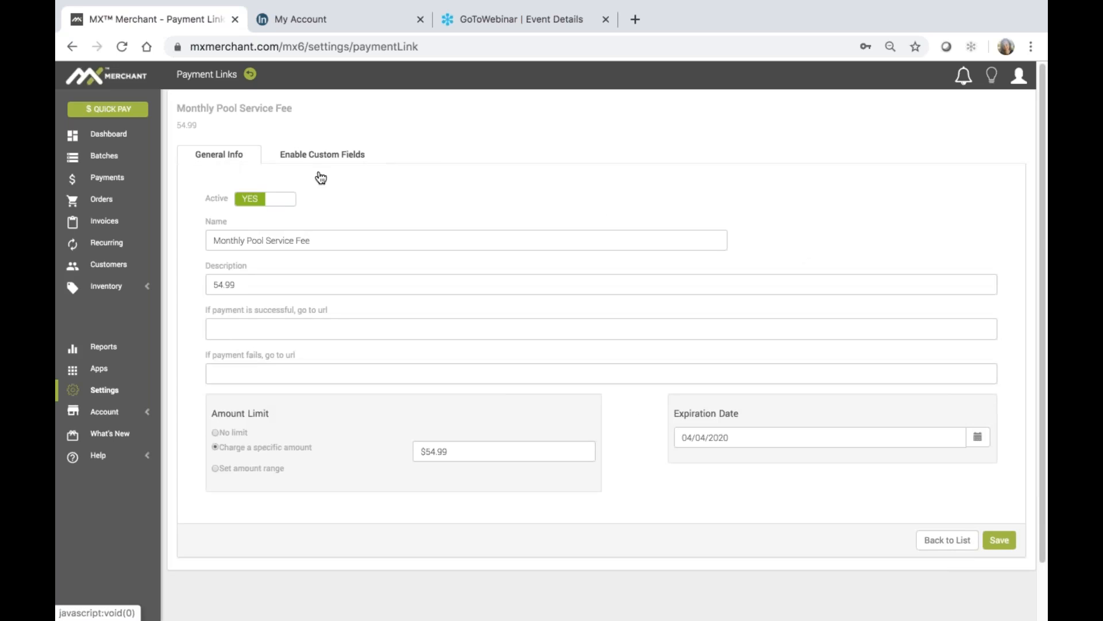
pyautogui.click(998, 542)
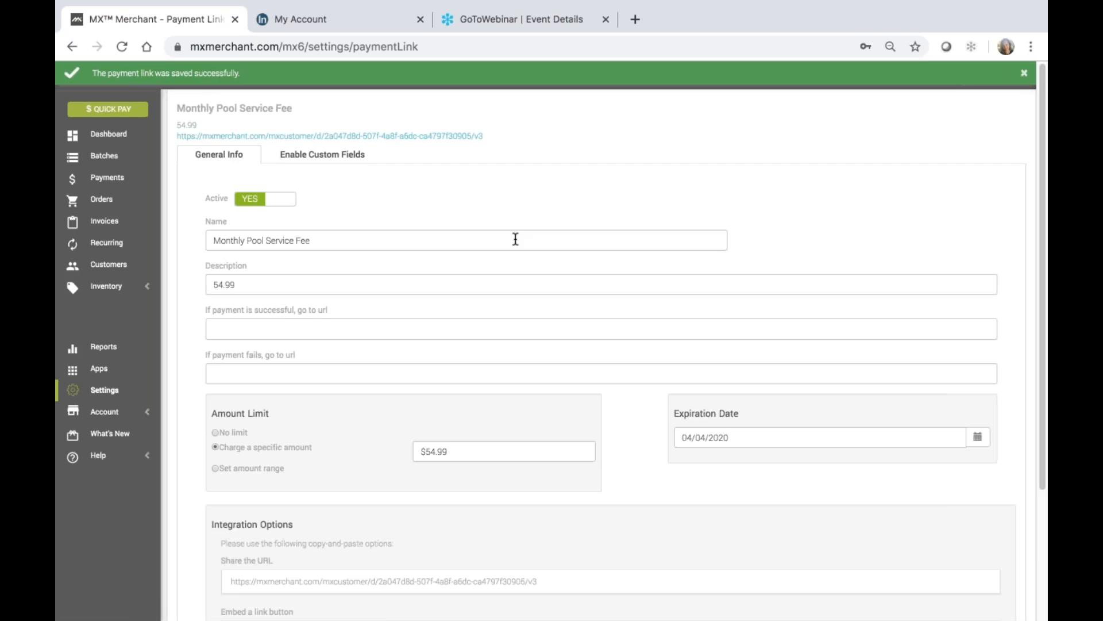
# View the customer payment page of the saved link, and return to its settings to highlight the shareable URL.
pyautogui.click(438, 138)
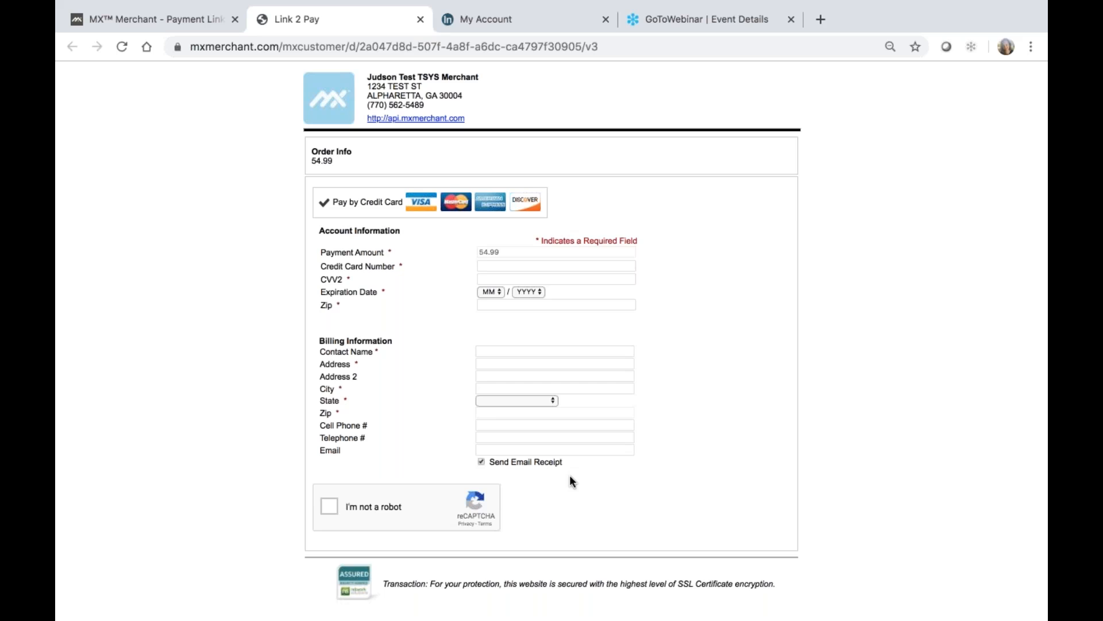
pyautogui.click(196, 12)
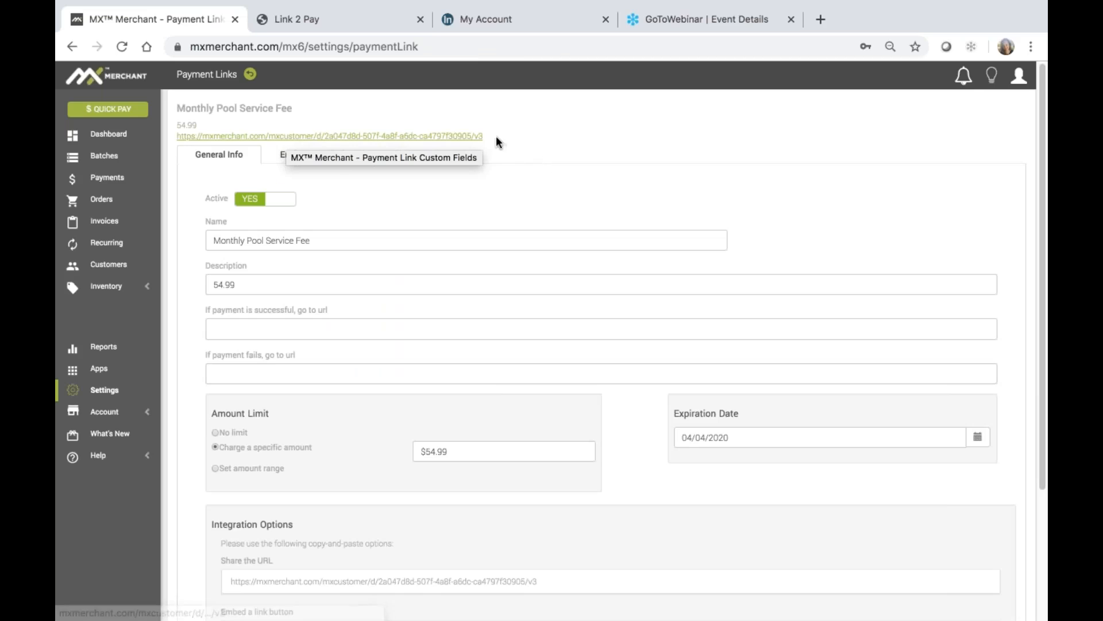
pyautogui.moveTo(495, 135); pyautogui.dragTo(170, 134)
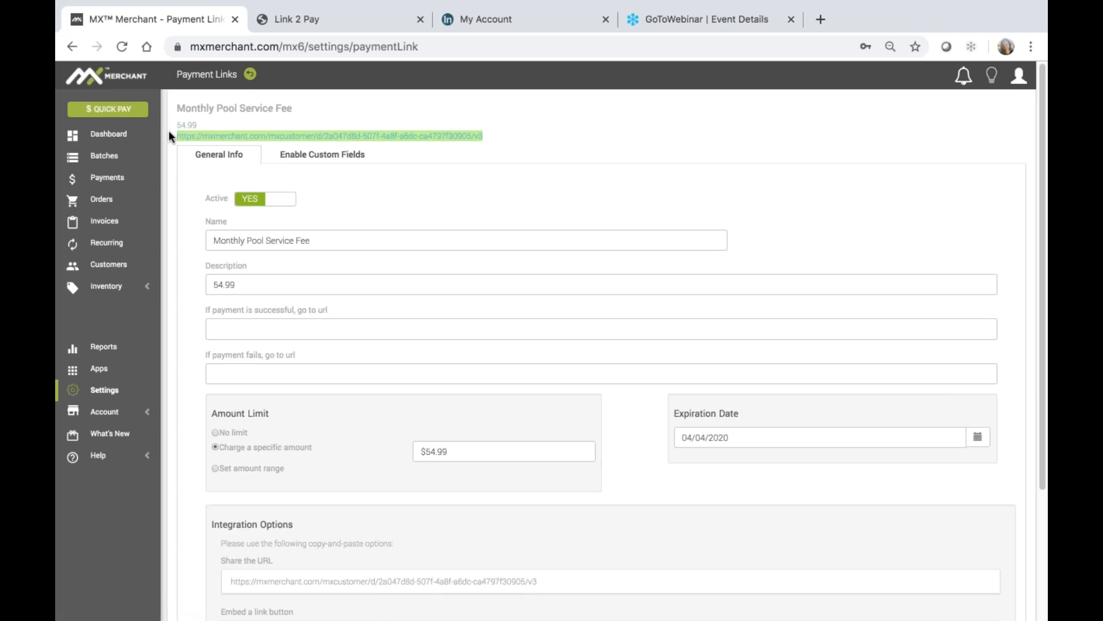
pyautogui.click(664, 136)
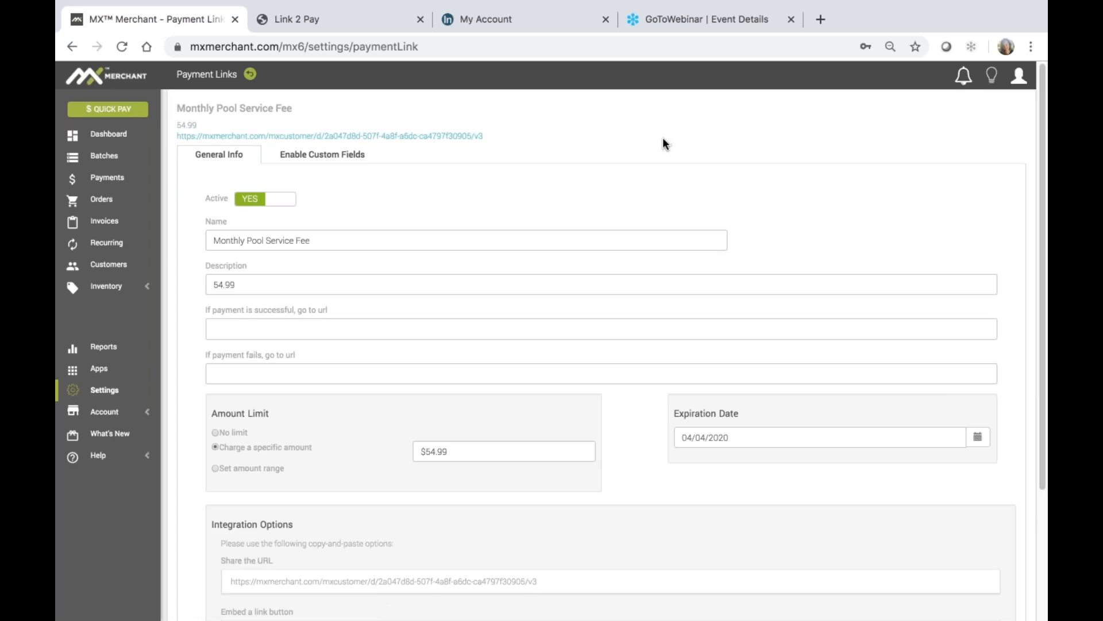
# Examine the payment link's integration options for sharing the URL or embedding a button, and return to the payment links list.
pyautogui.scroll(-3, 664, 137)
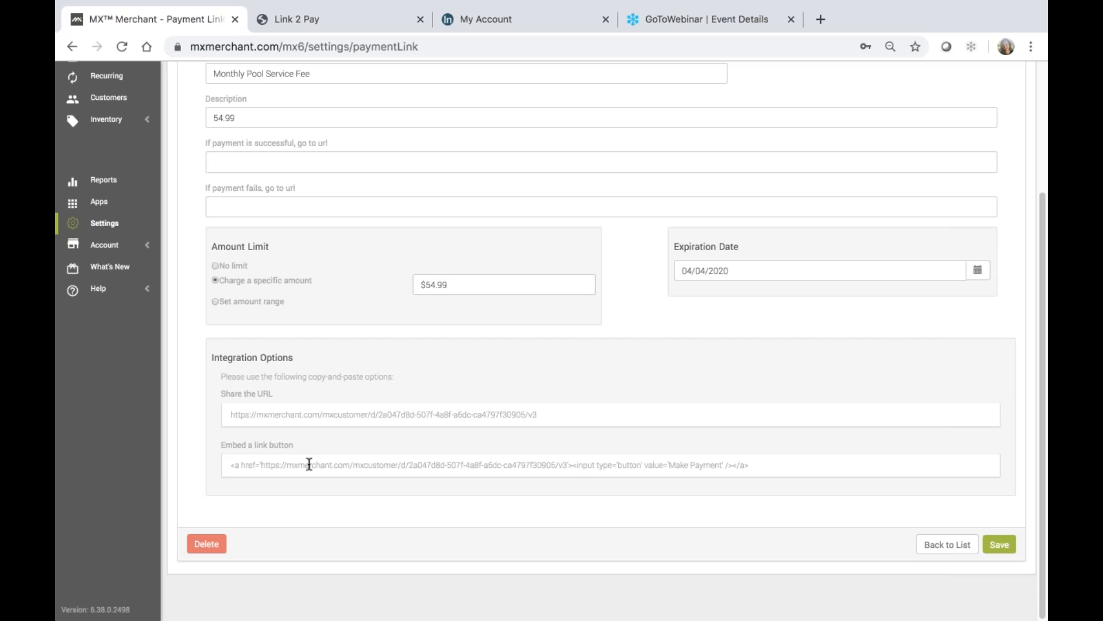
pyautogui.scroll(3, 309, 465)
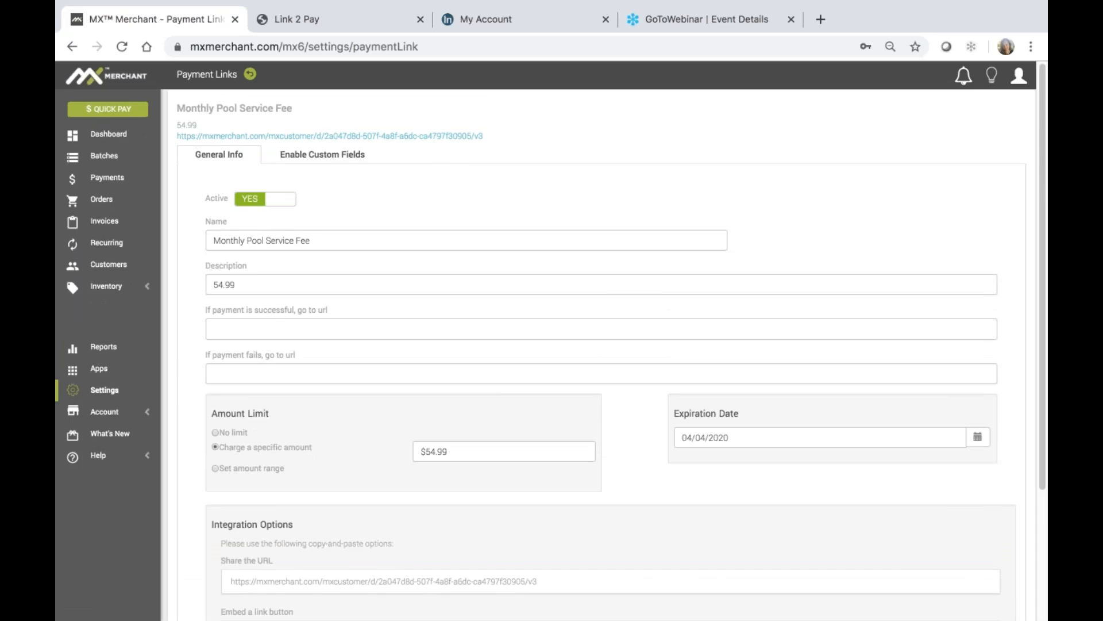
pyautogui.click(251, 75)
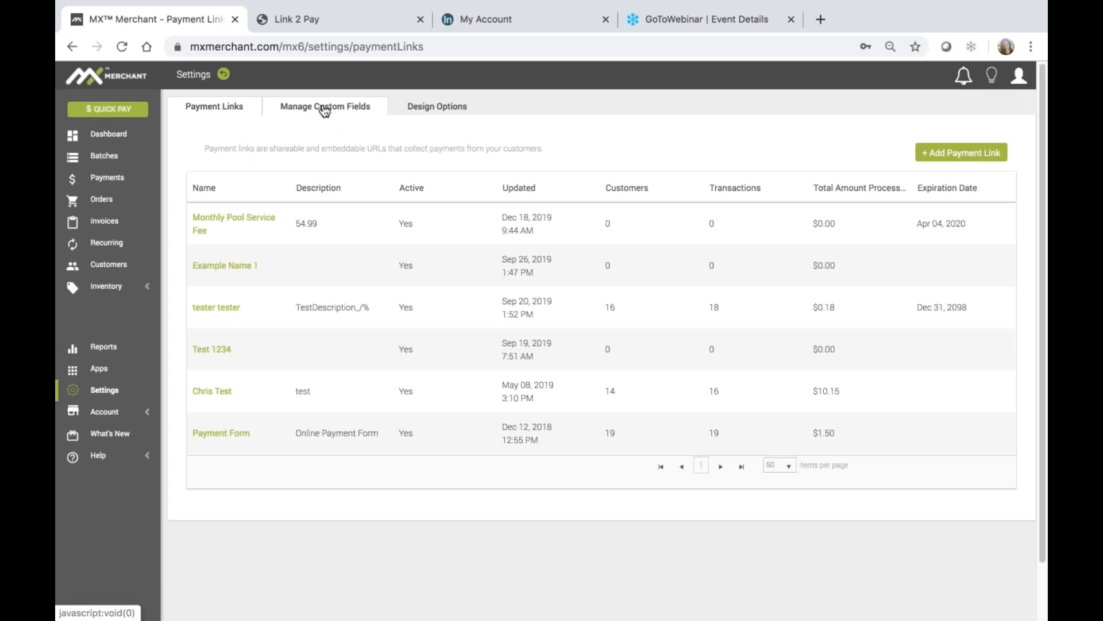
# Examine the custom fields list and the name, field type and required options for a new custom field, without saving one.
pyautogui.click(324, 110)
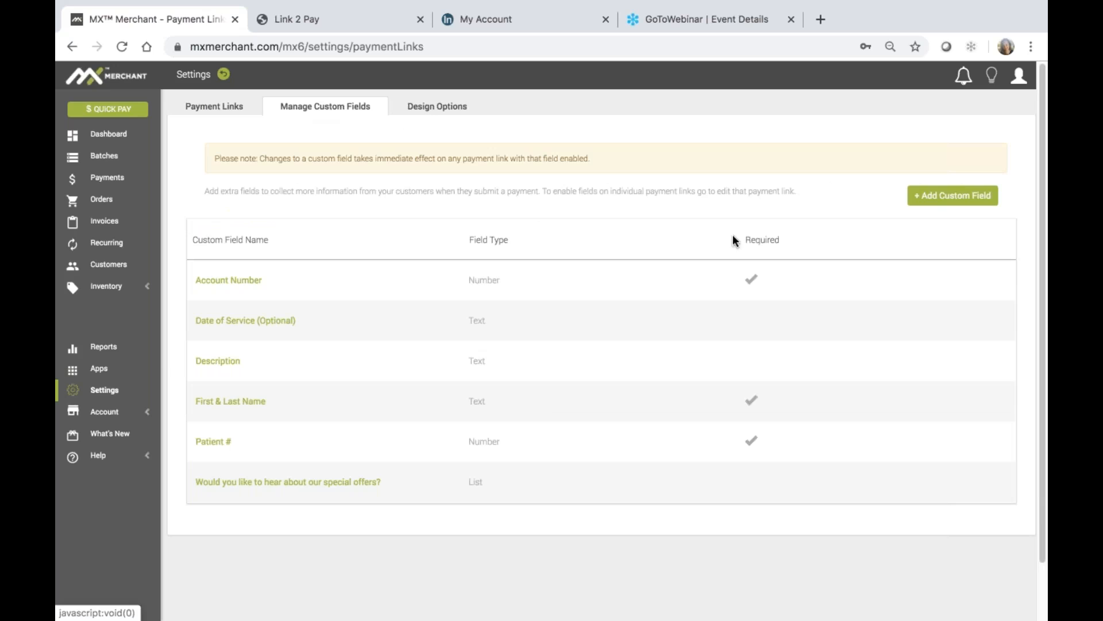
pyautogui.click(930, 196)
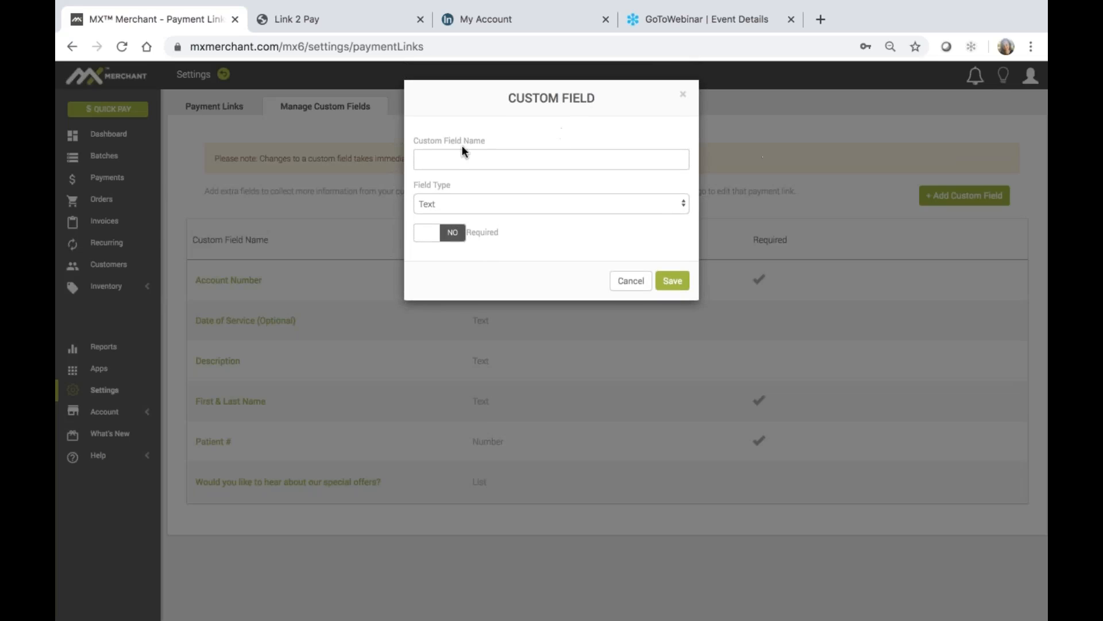
pyautogui.click(457, 160)
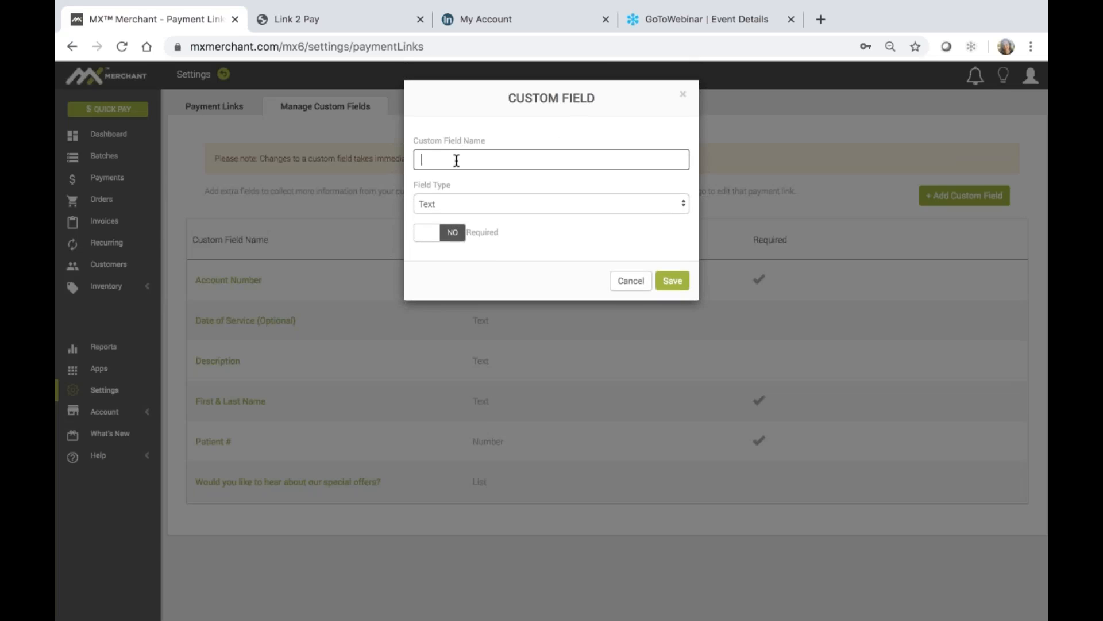
pyautogui.click(479, 209)
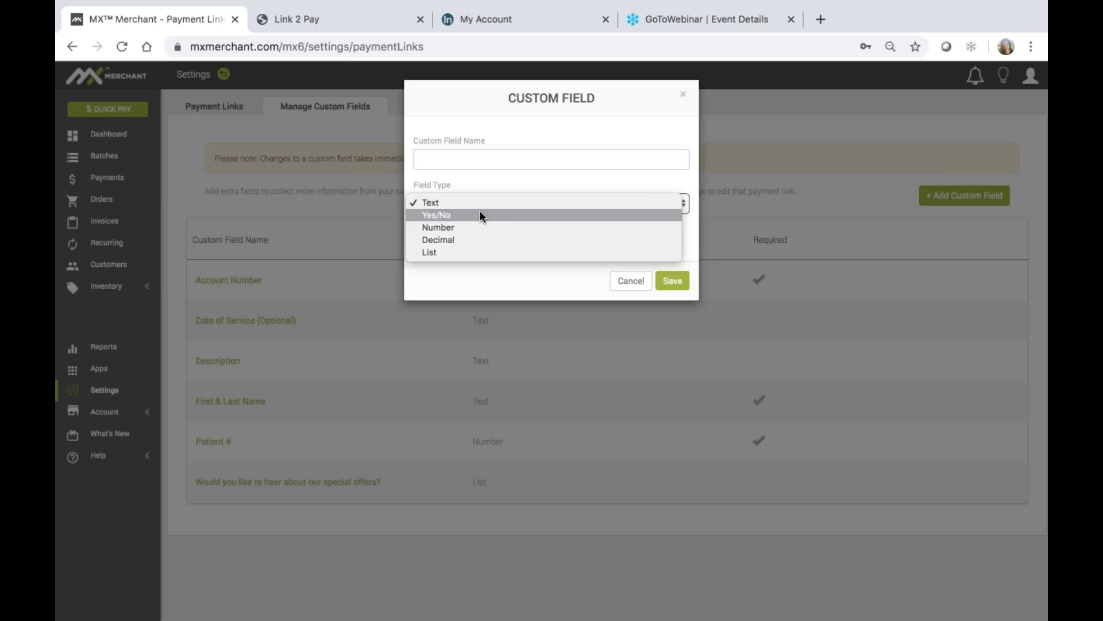
pyautogui.click(544, 184)
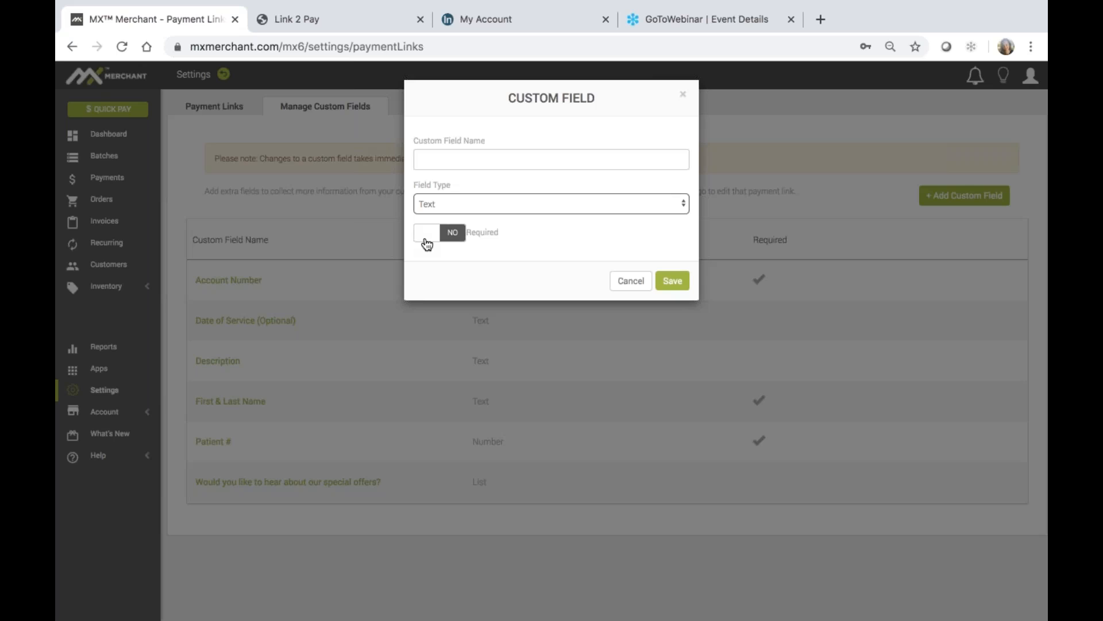
pyautogui.click(683, 94)
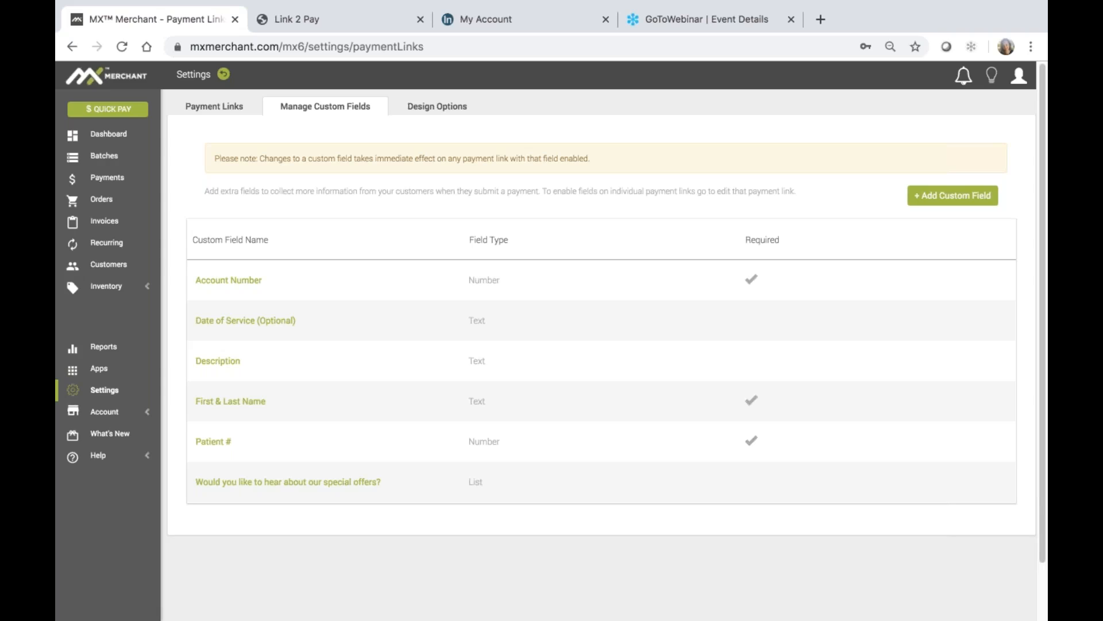
# View the design options for payment links, and return to the payment links list through the main settings page.
pyautogui.click(461, 107)
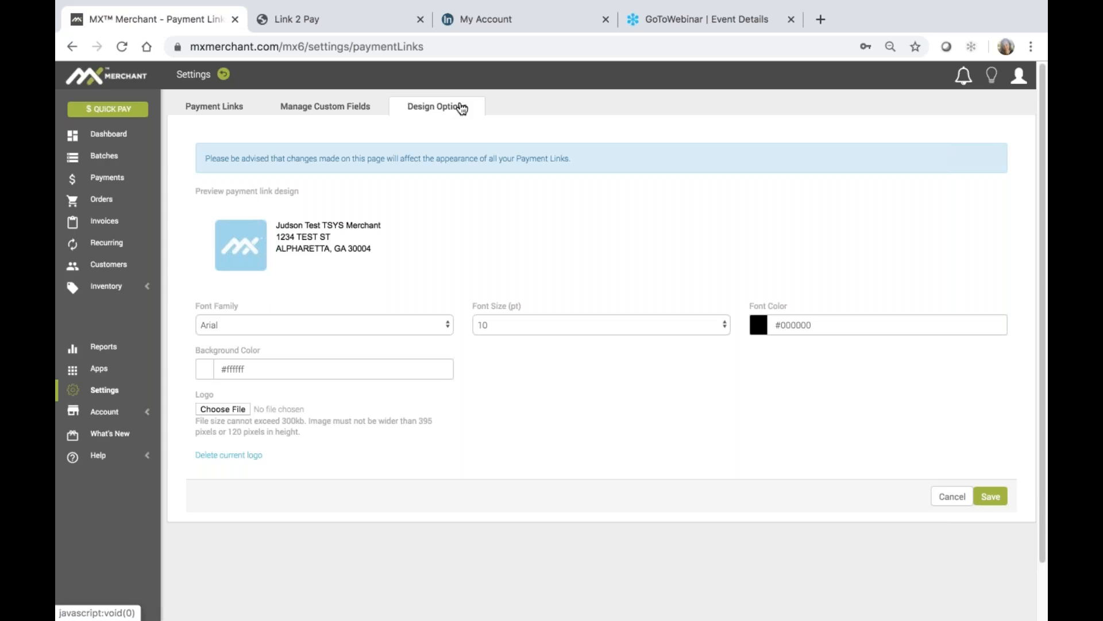
pyautogui.click(224, 74)
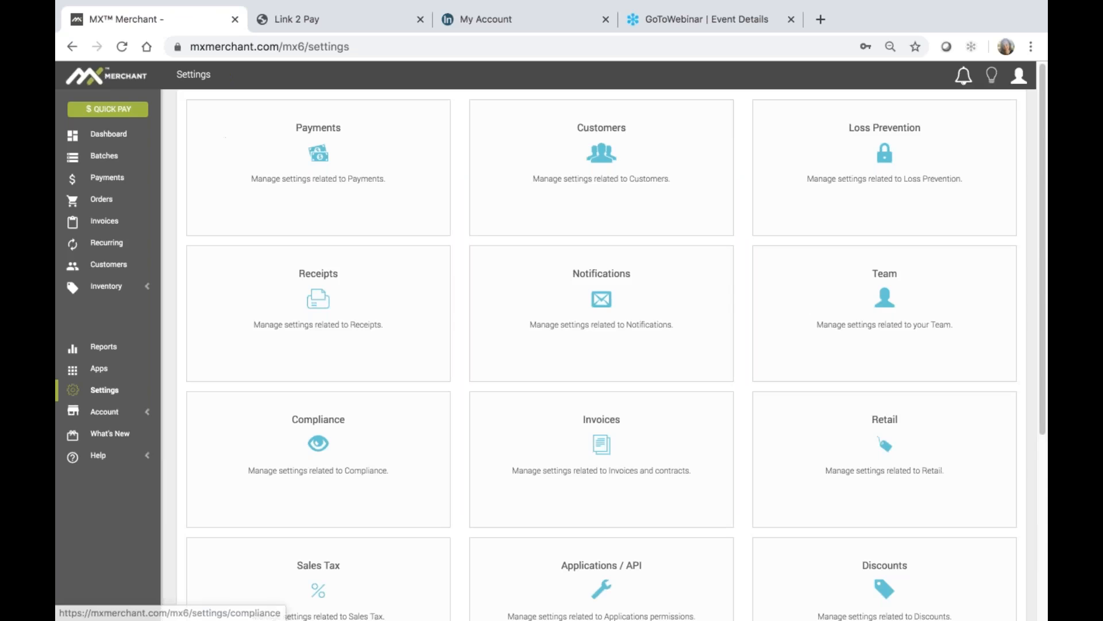
pyautogui.scroll(-5, 291, 422)
pyautogui.click(291, 421)
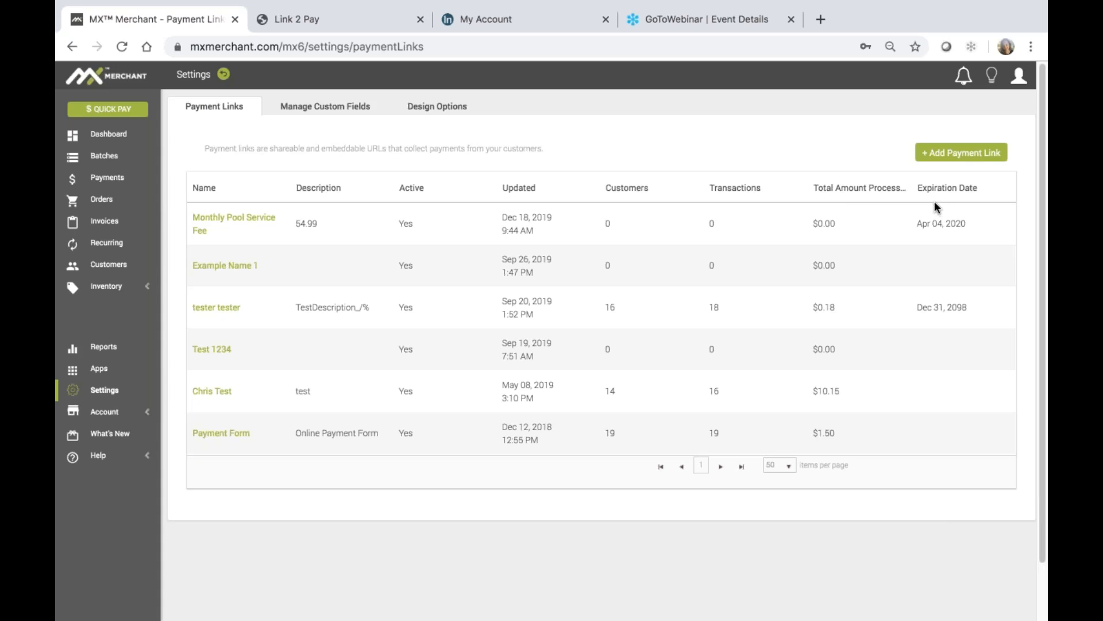
# Review the details and integration options of the Monthly Pool Service Fee link, and go back to the list.
pyautogui.click(201, 223)
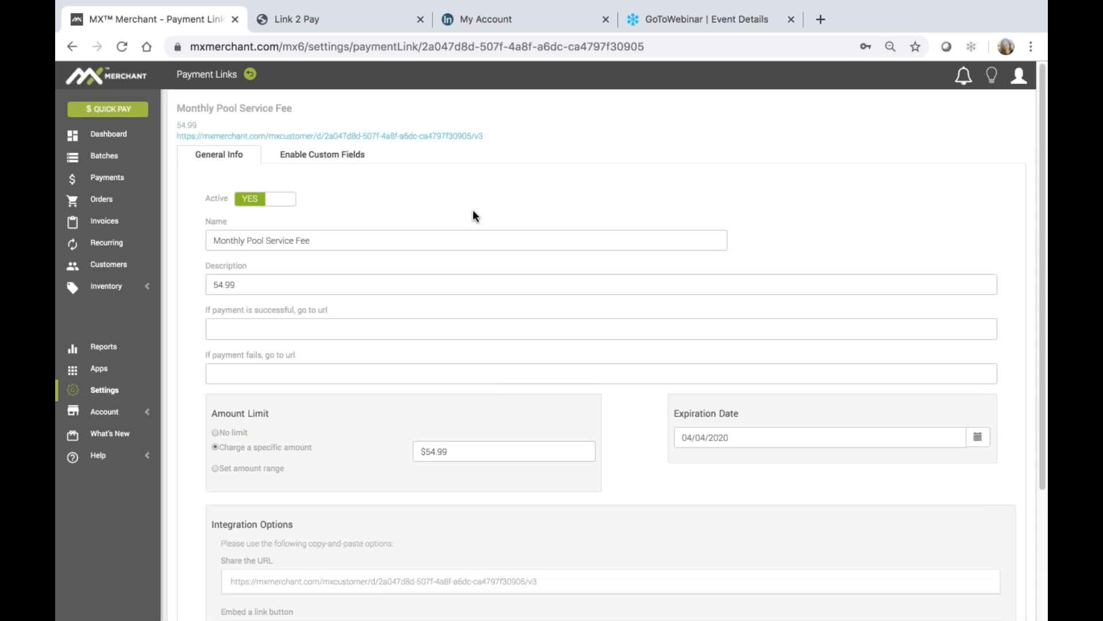
pyautogui.scroll(-3, 473, 215)
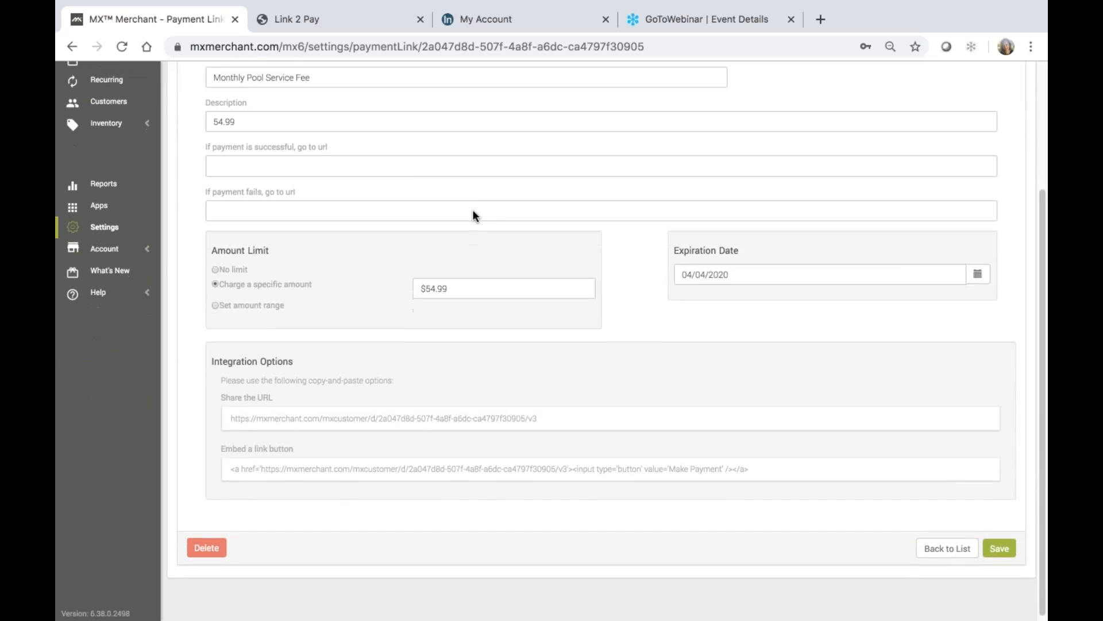
pyautogui.scroll(3, 472, 216)
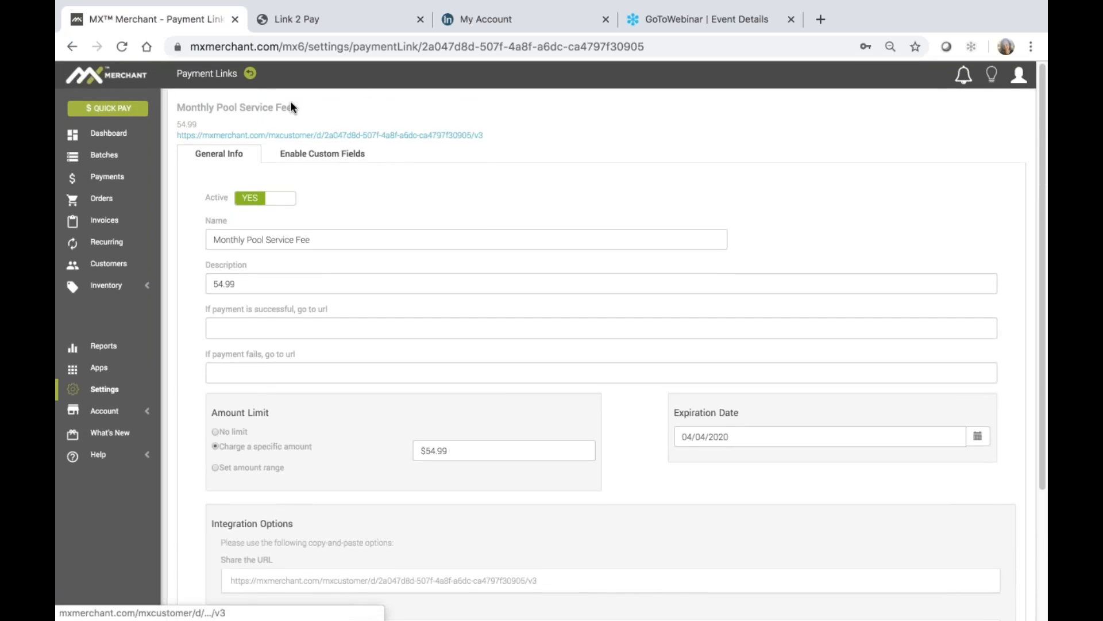
pyautogui.click(252, 75)
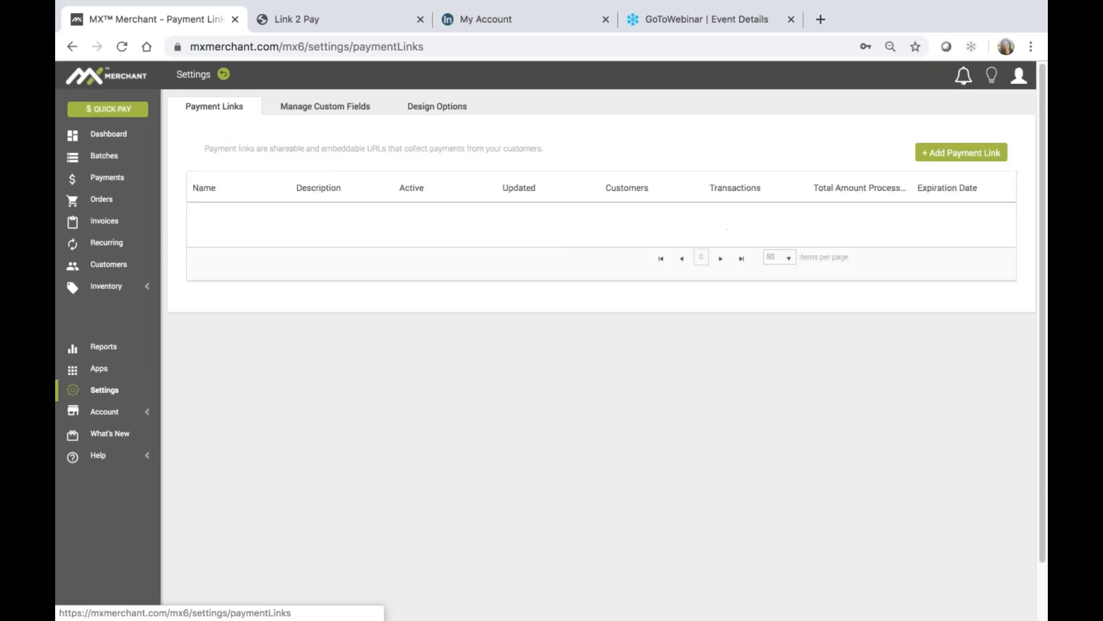